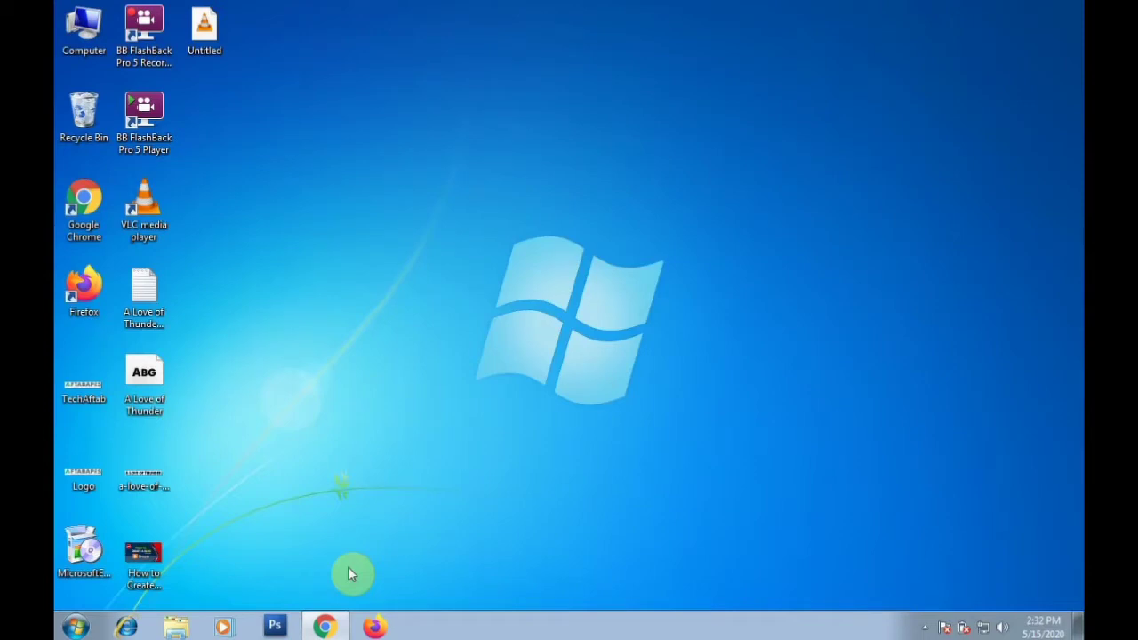
In Chrome, search Google for 'blogger' and open the Blogger.com result.
left_click(339, 628)
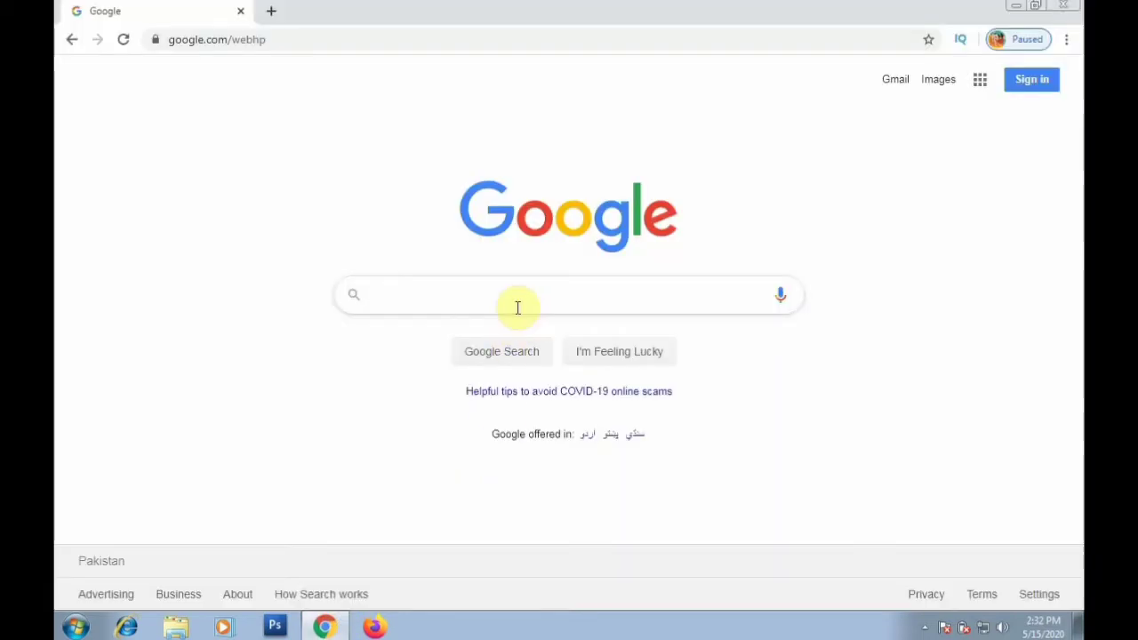
type("blogger")
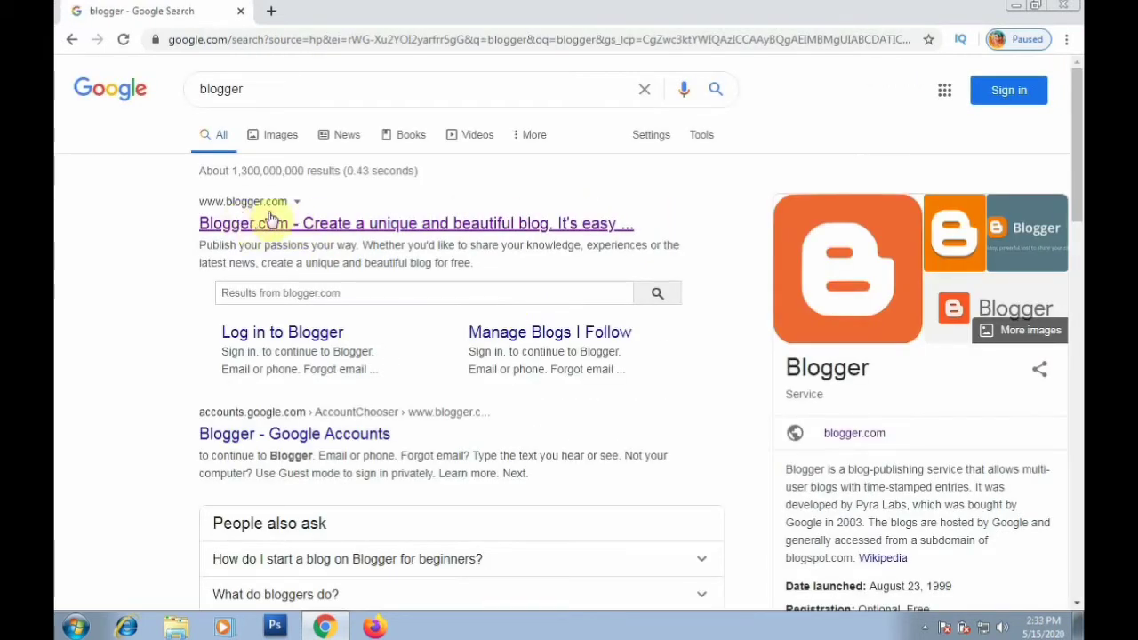
left_click(273, 226)
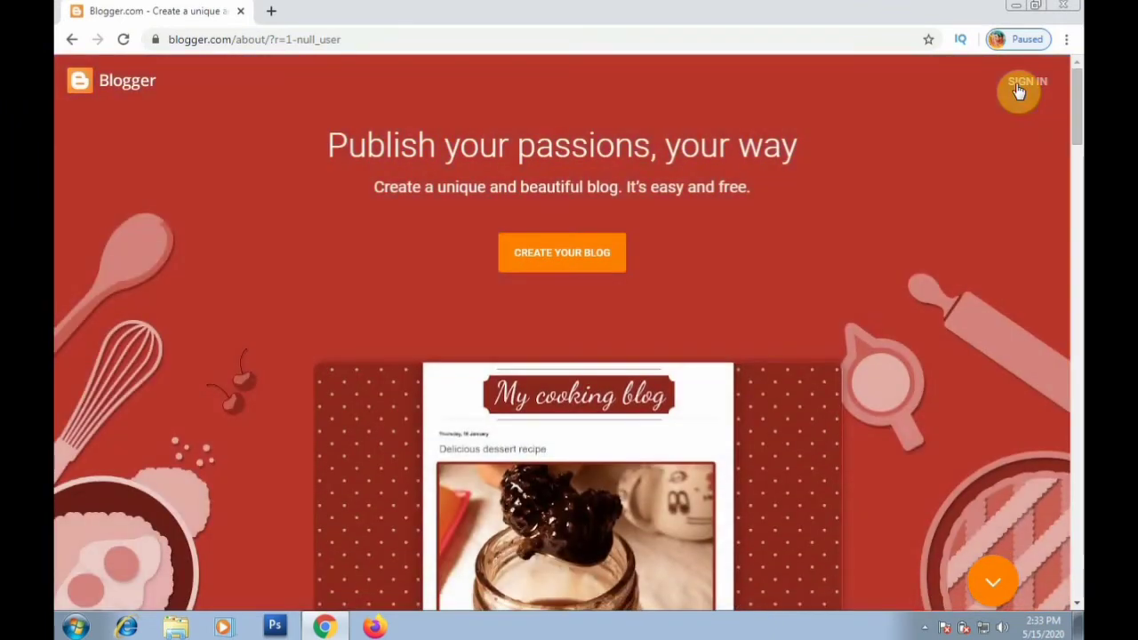
Sign in to Blogger with the saved Google account and its password.
left_click(1019, 89)
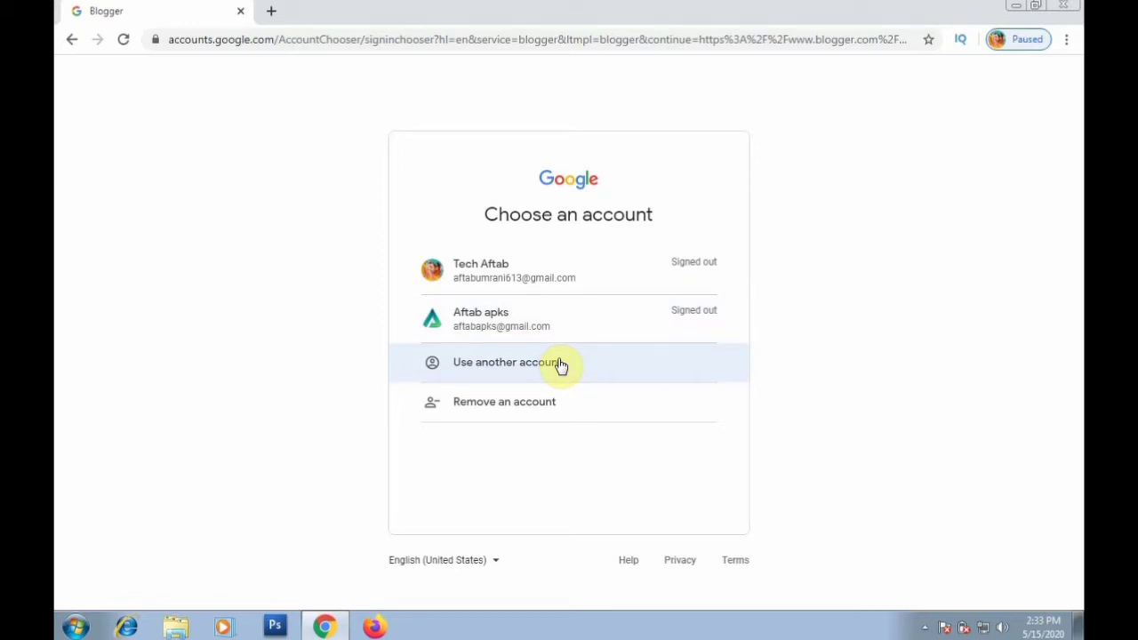
left_click(570, 283)
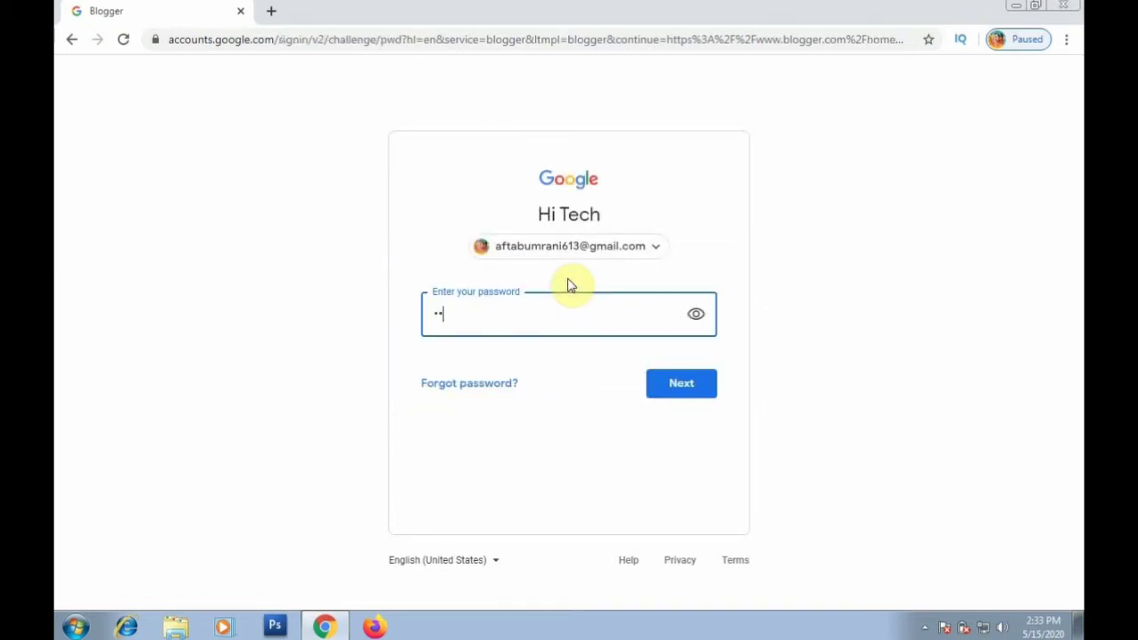
type("•••••••")
key("Return")
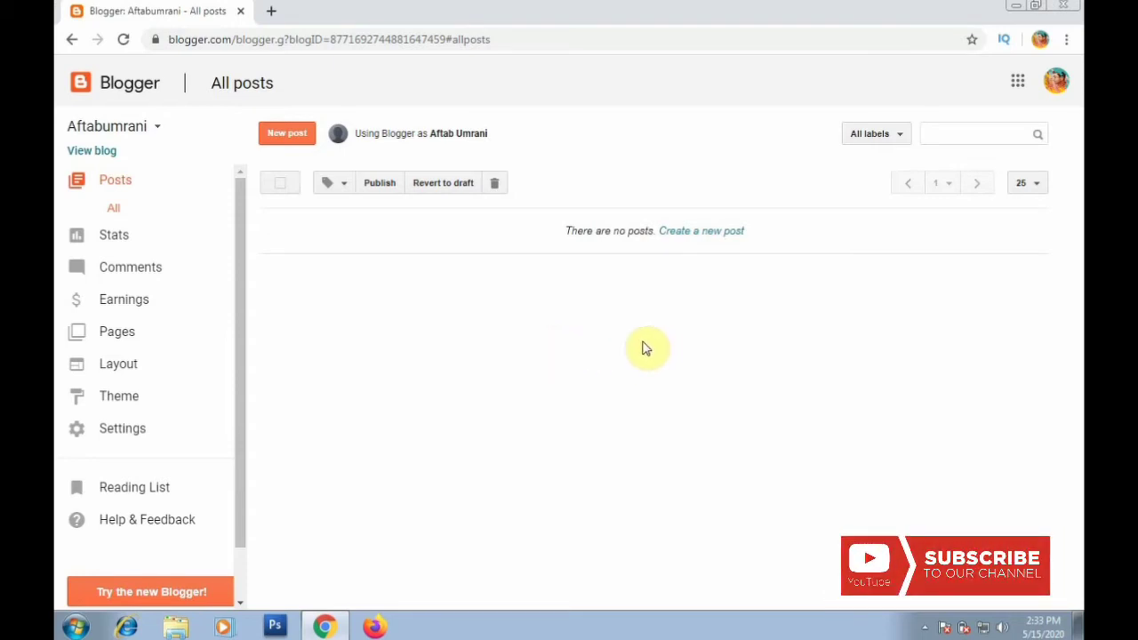
Start a new blog titled Test and try the address test.blogspot.com.
left_click(155, 130)
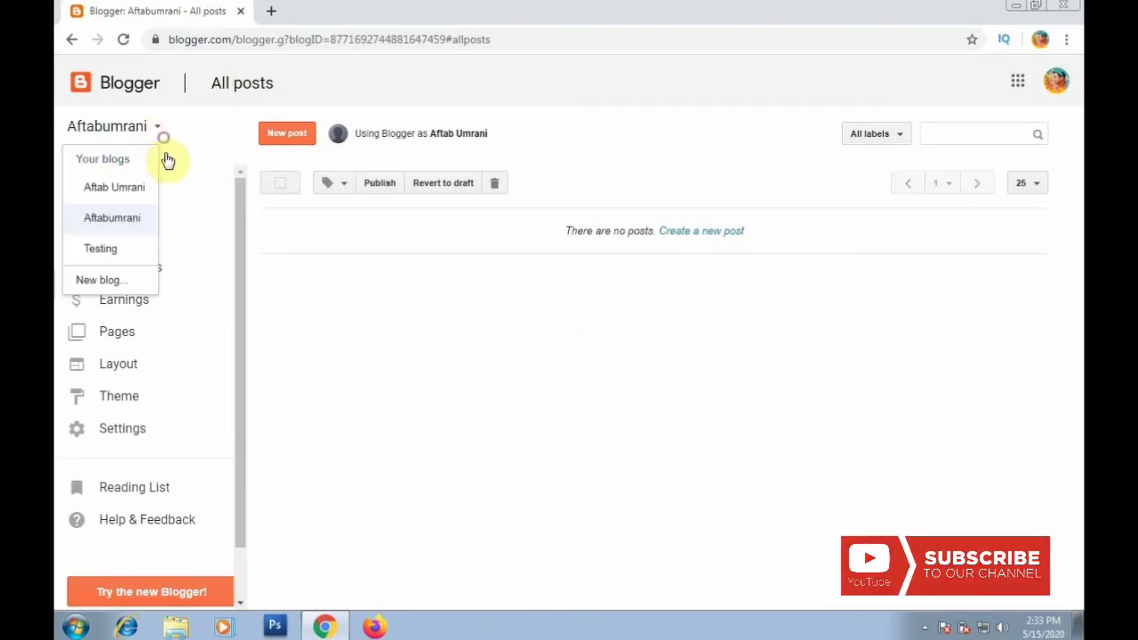
left_click(129, 283)
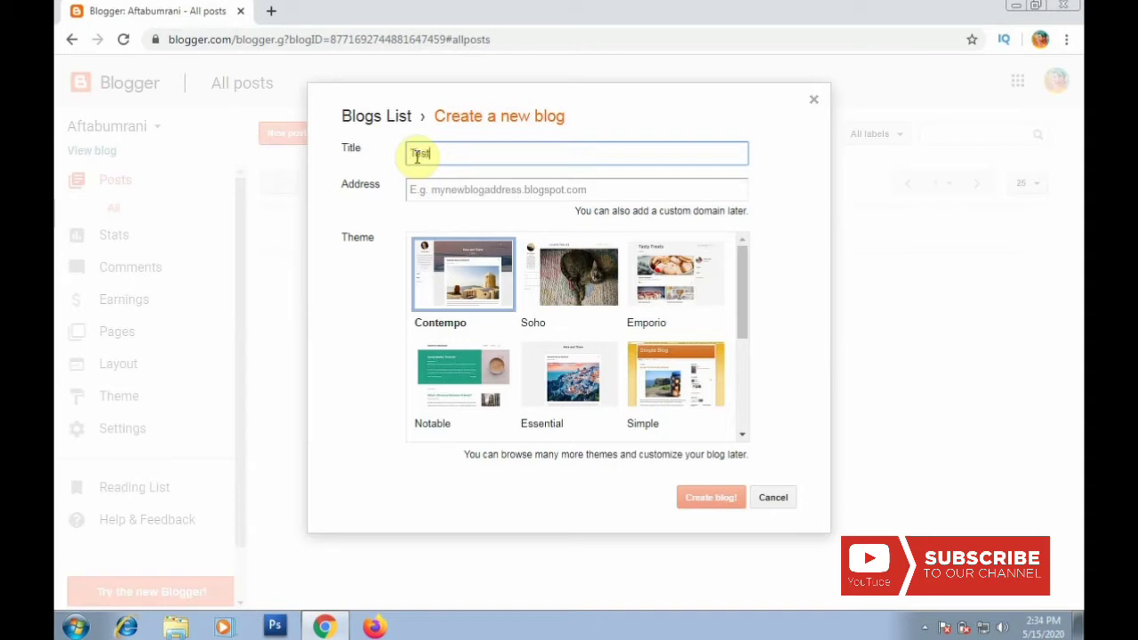
key("Tab")
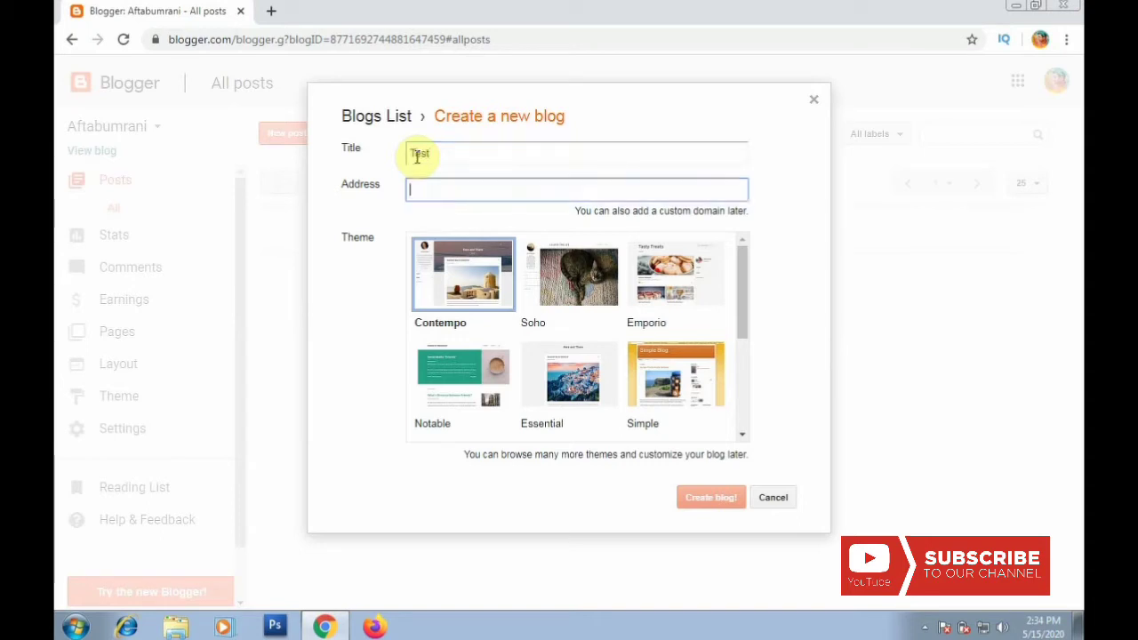
double_click(368, 185)
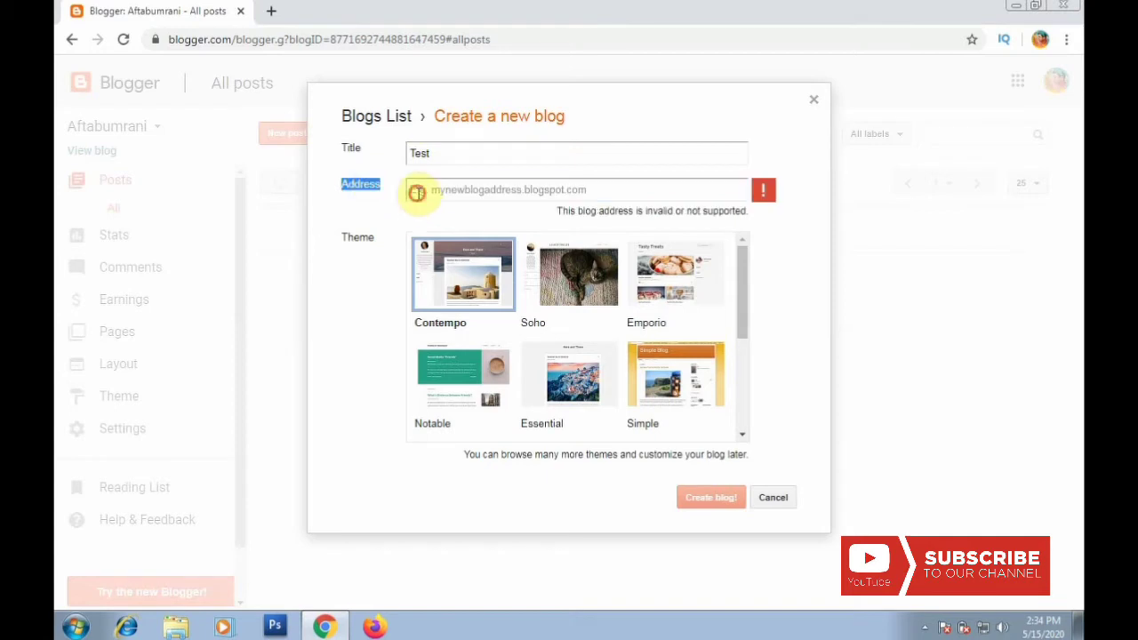
left_click(418, 191)
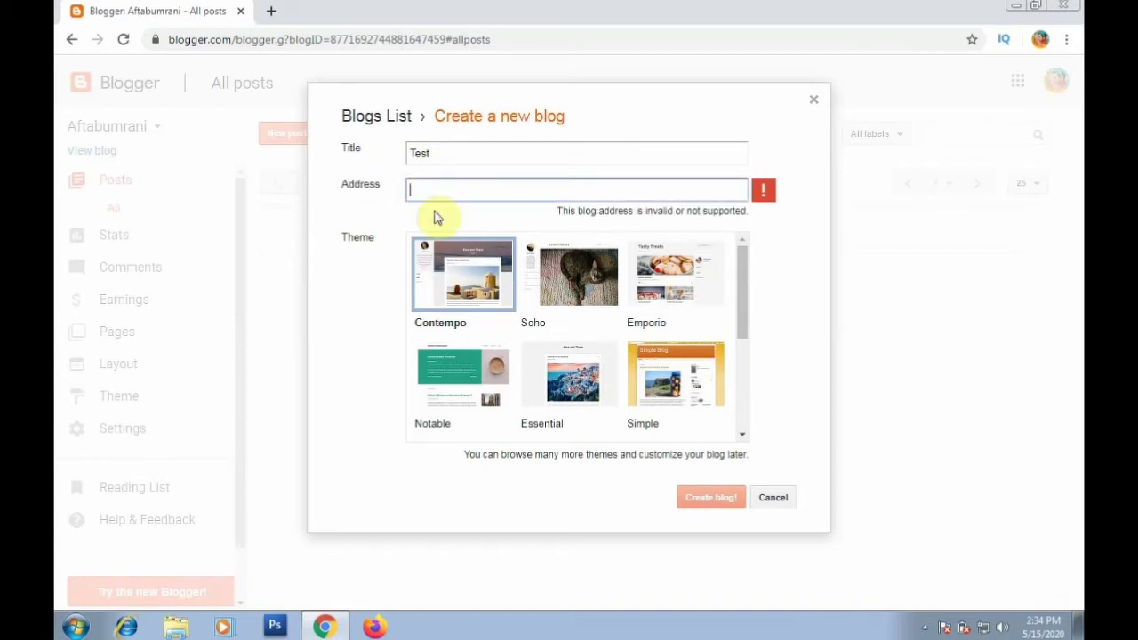
type("test")
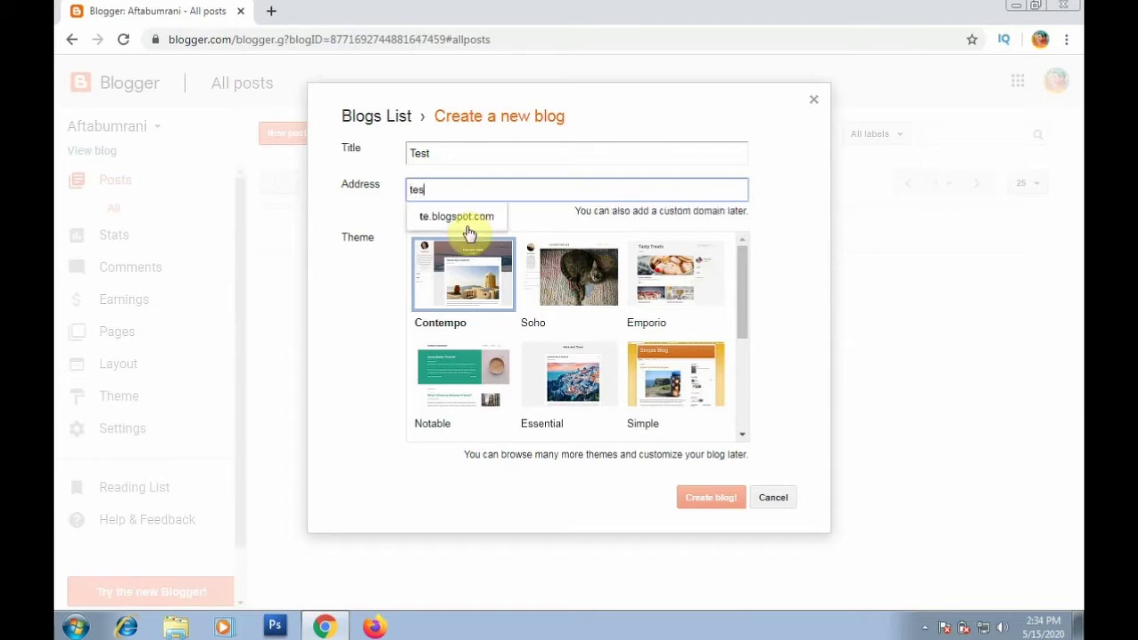
left_click(381, 314)
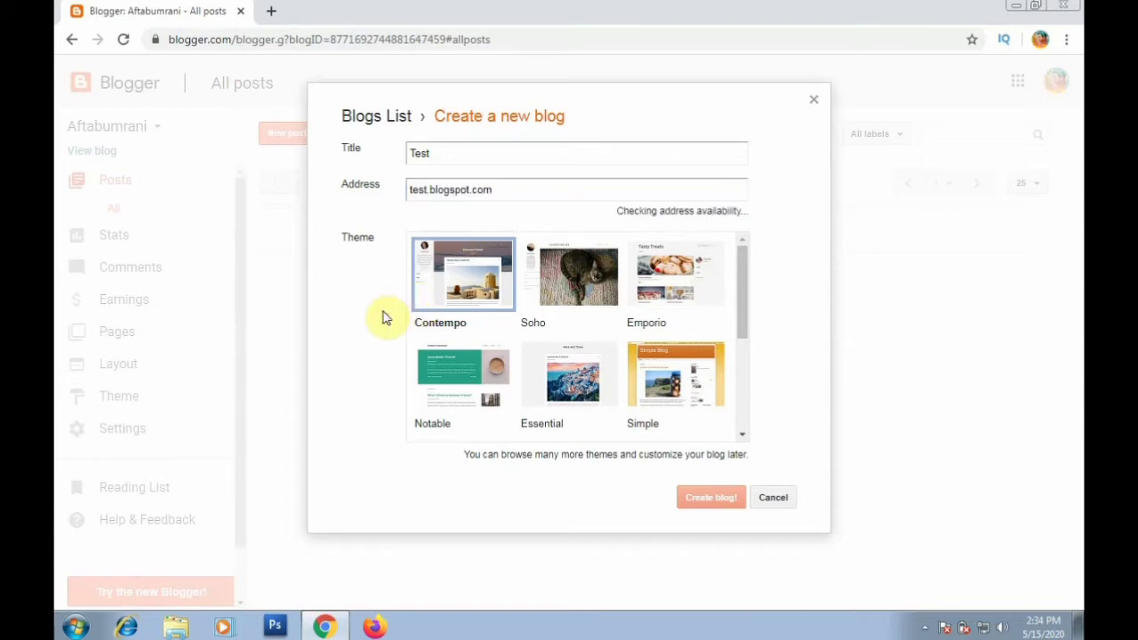
Revise the blog address until it reads test299098.
left_click(762, 198)
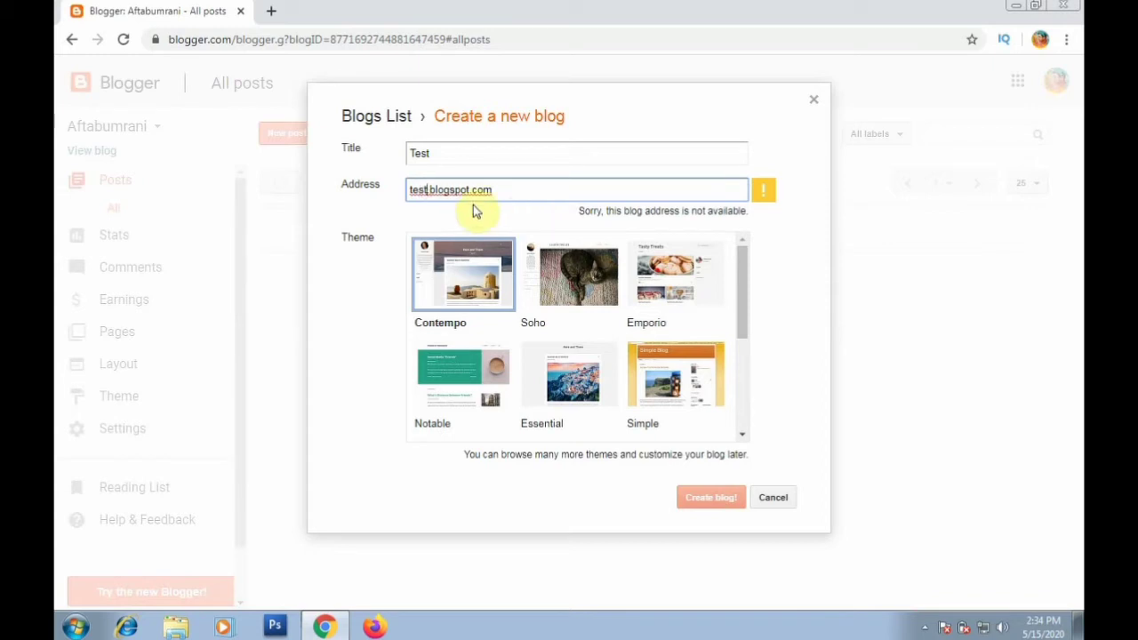
type("201")
key("End")
key("BackSpace")
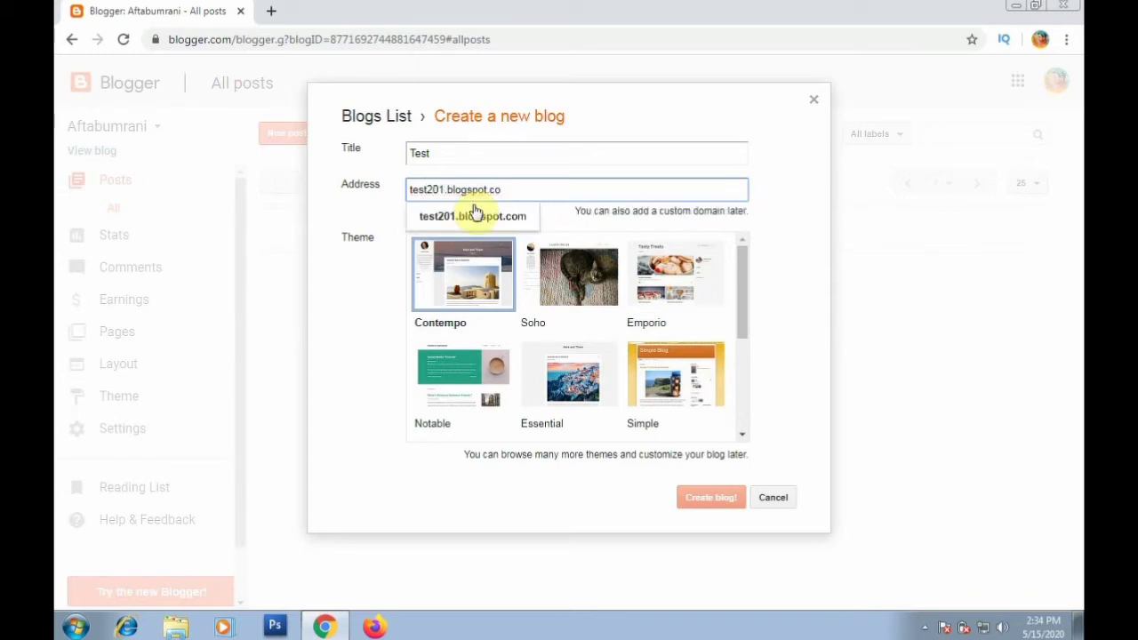
type("m")
left_click(444, 189)
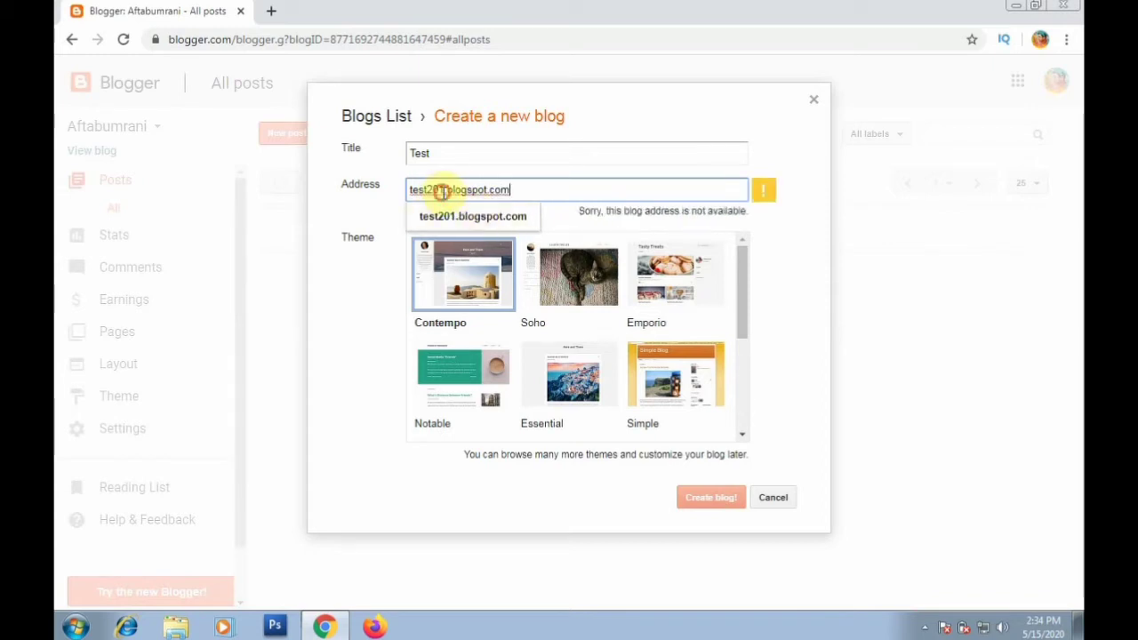
key("BackSpace")
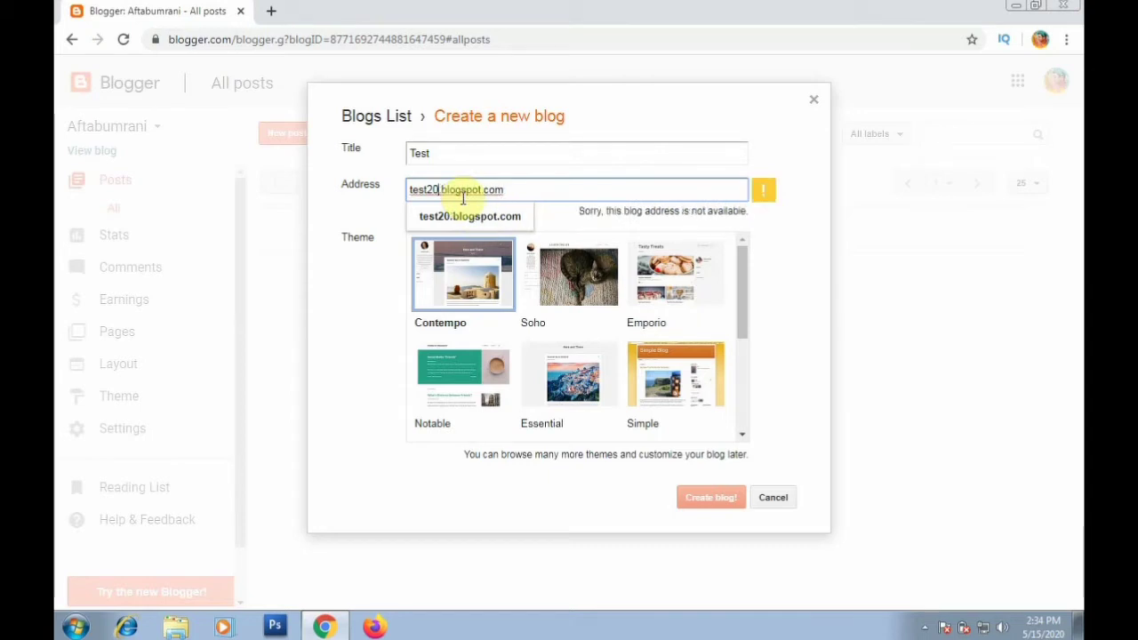
type("20")
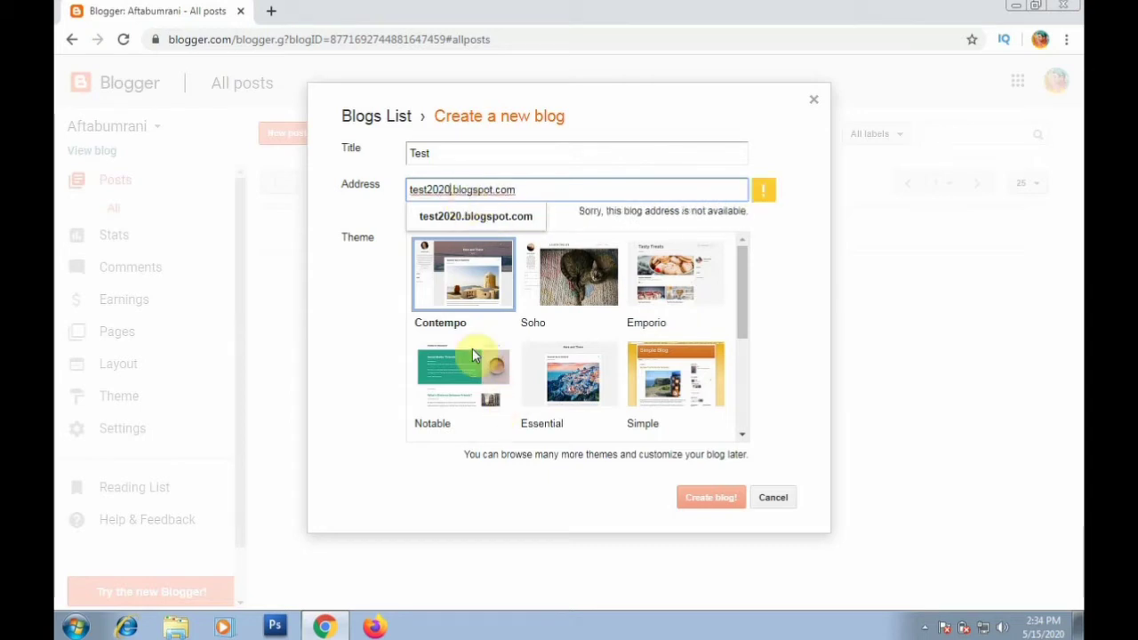
key("BackSpace")
key("BackSpace")
key("BackSpace")
key("BackSpace")
key("BackSpace")
key("BackSpace")
key("BackSpace")
key("BackSpace")
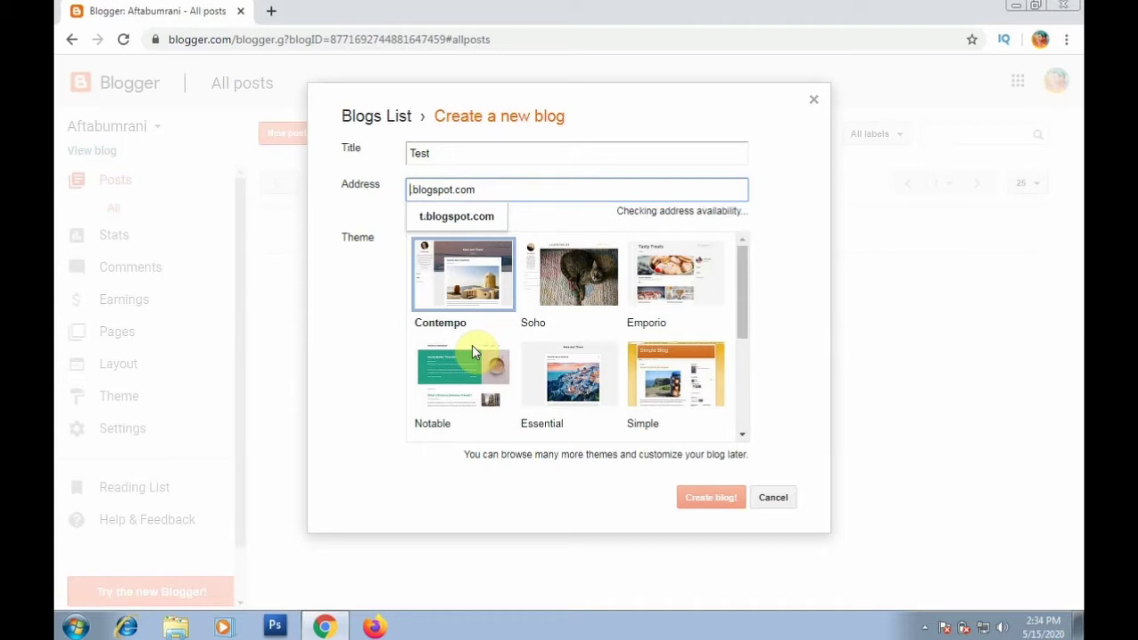
type("test")
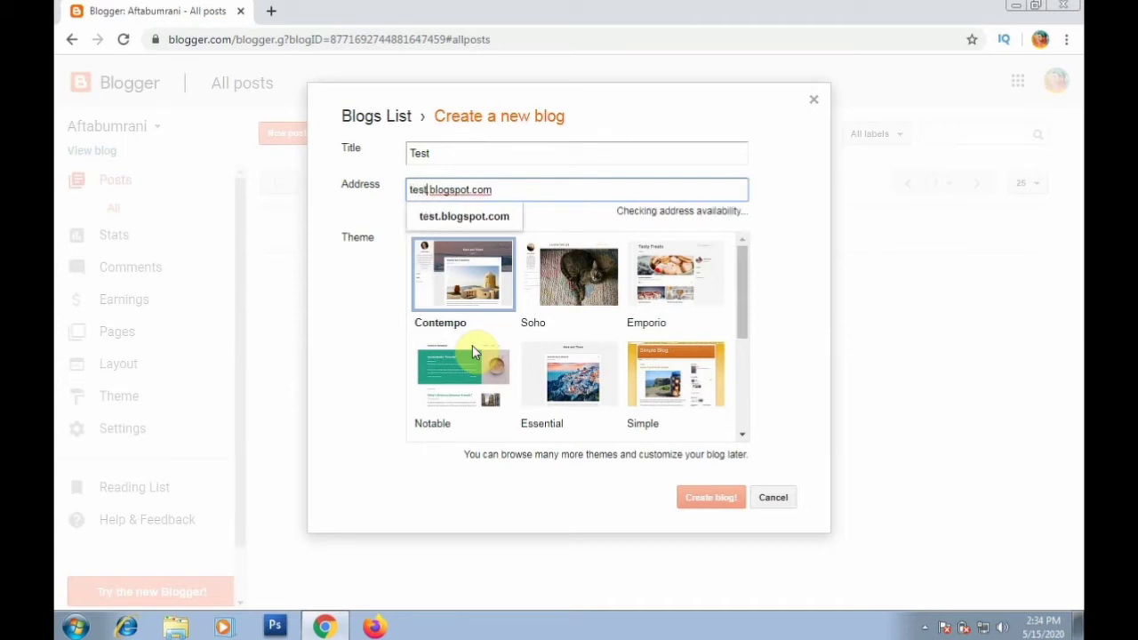
type("299")
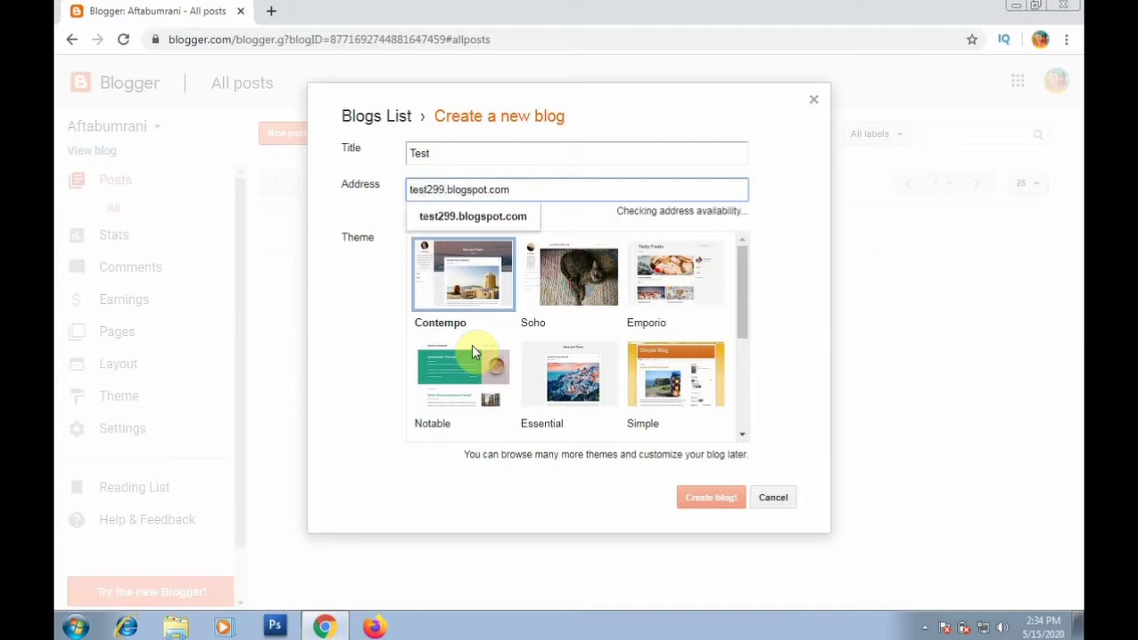
type("09")
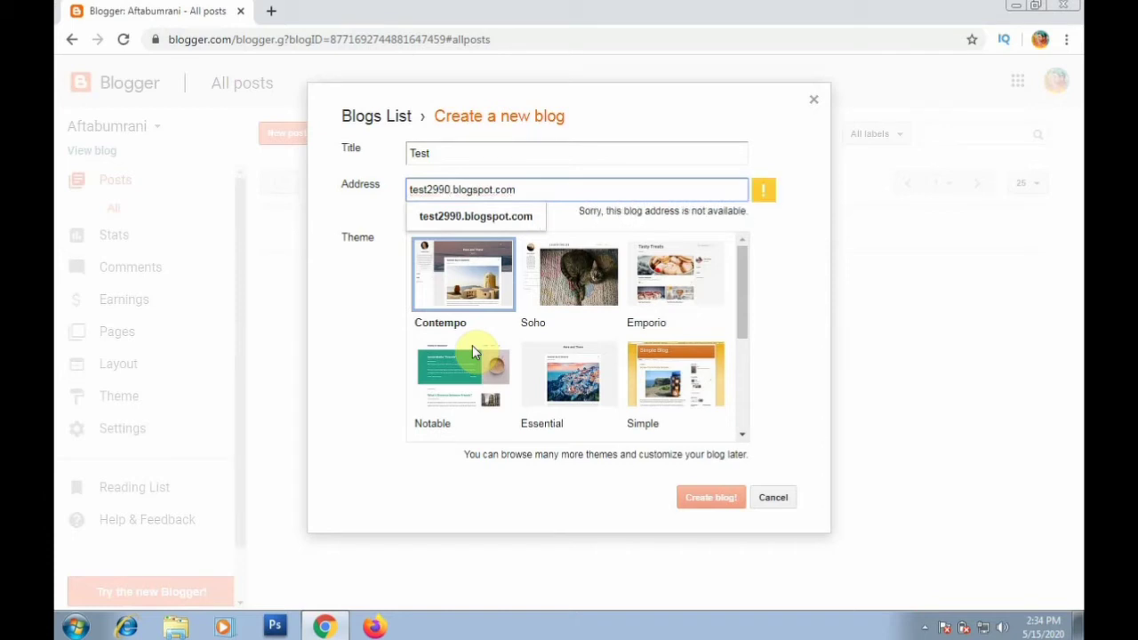
type("8")
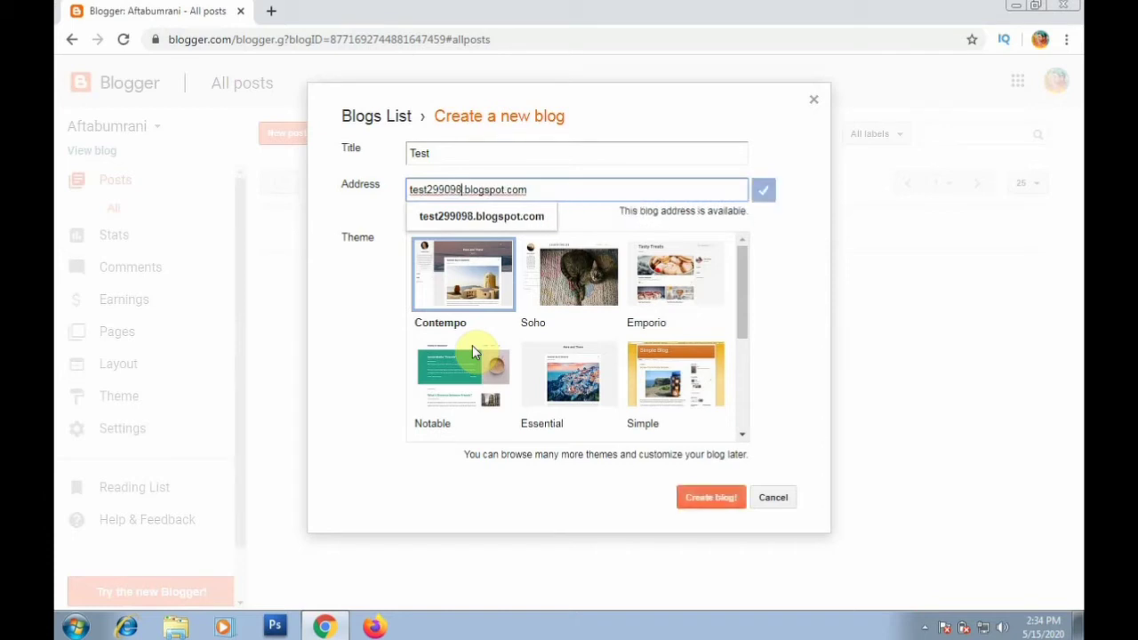
Accept test299098.blogspot.com, choose the Ethereal theme, and create the blog.
left_click(470, 216)
scroll(607, 350, "down", 1)
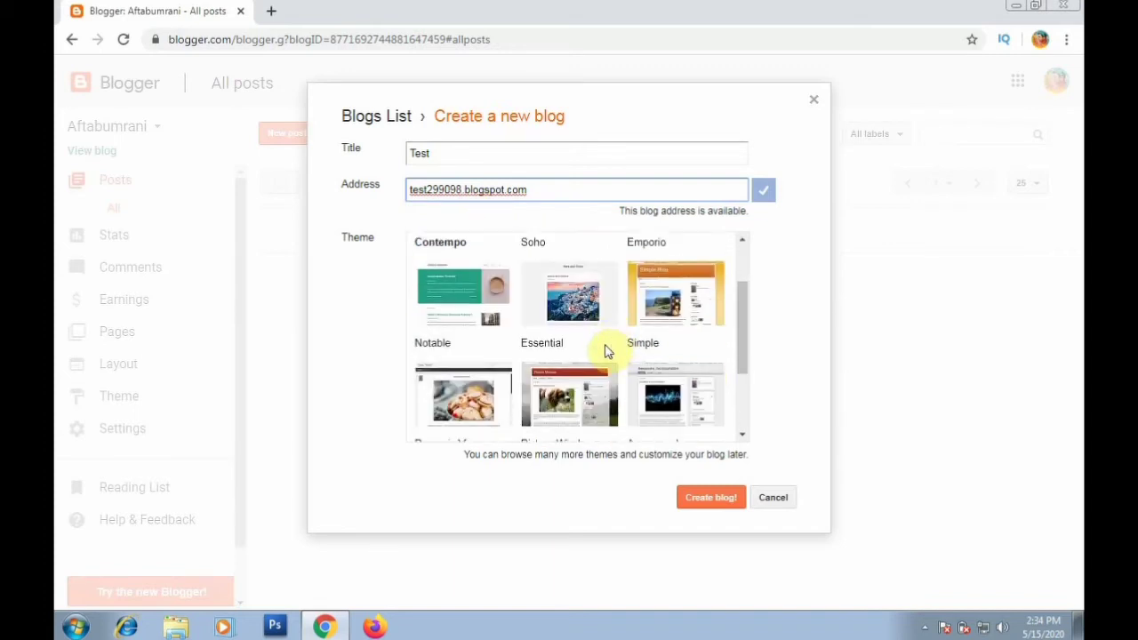
scroll(606, 351, "down", 2)
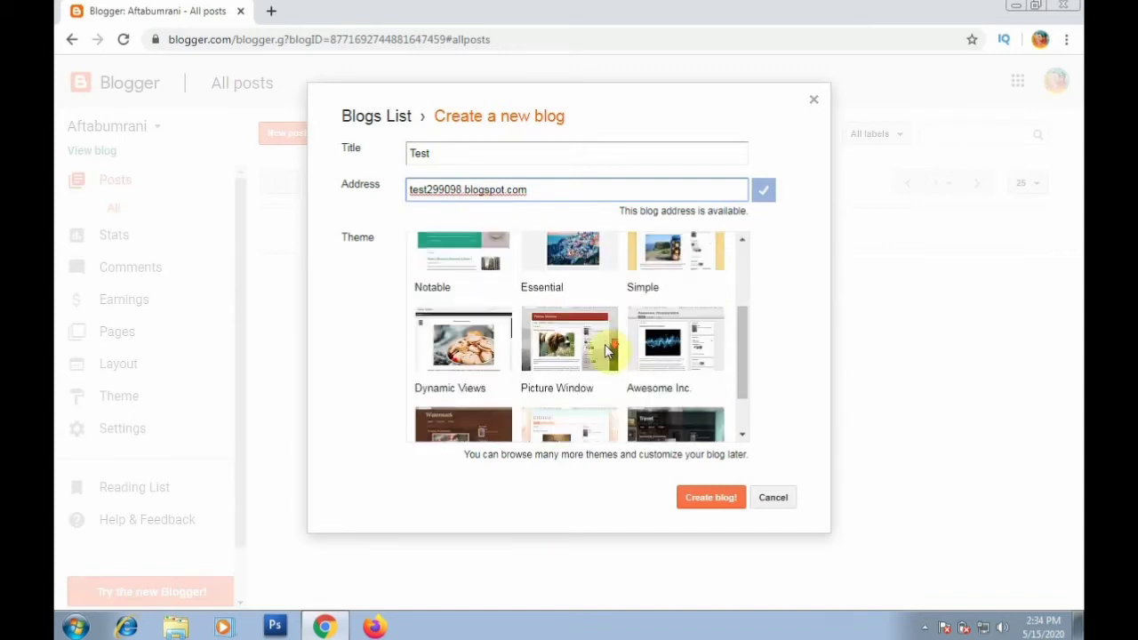
left_click(604, 411)
left_click(716, 505)
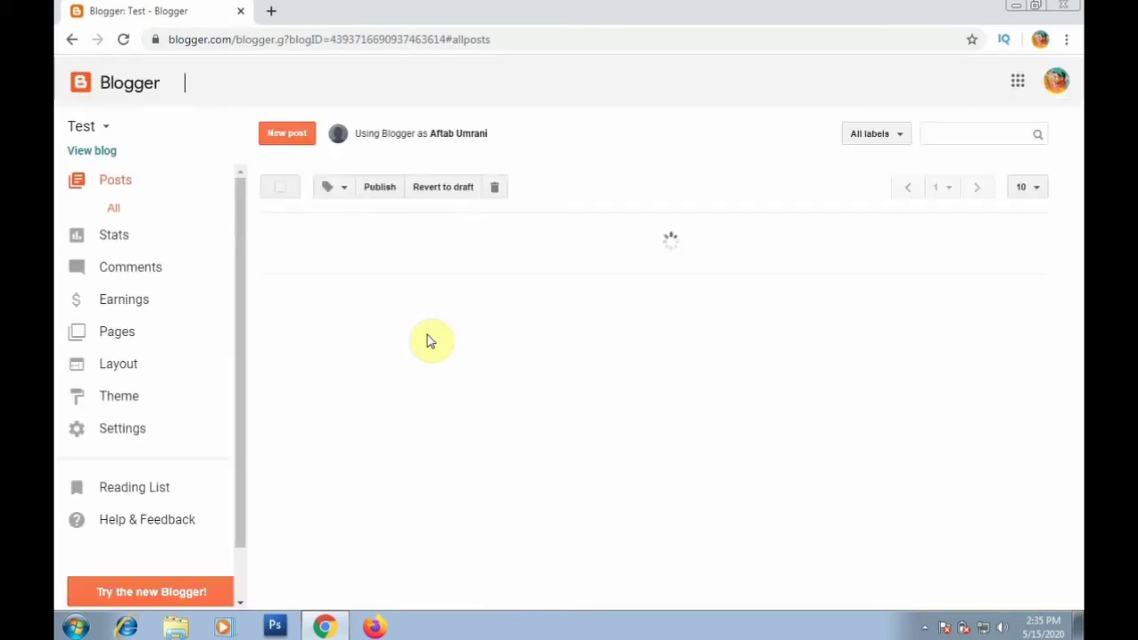
left_click(100, 129)
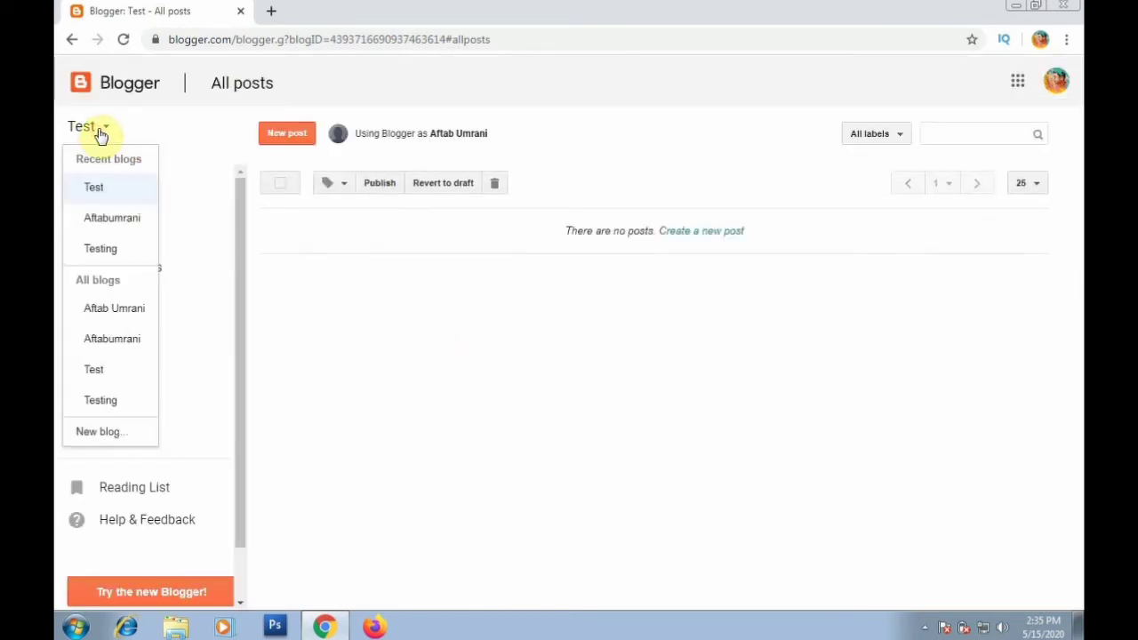
left_click(99, 132)
Open the live Test blog in a new tab and check its full test299098.blogspot.com address.
left_click(118, 152)
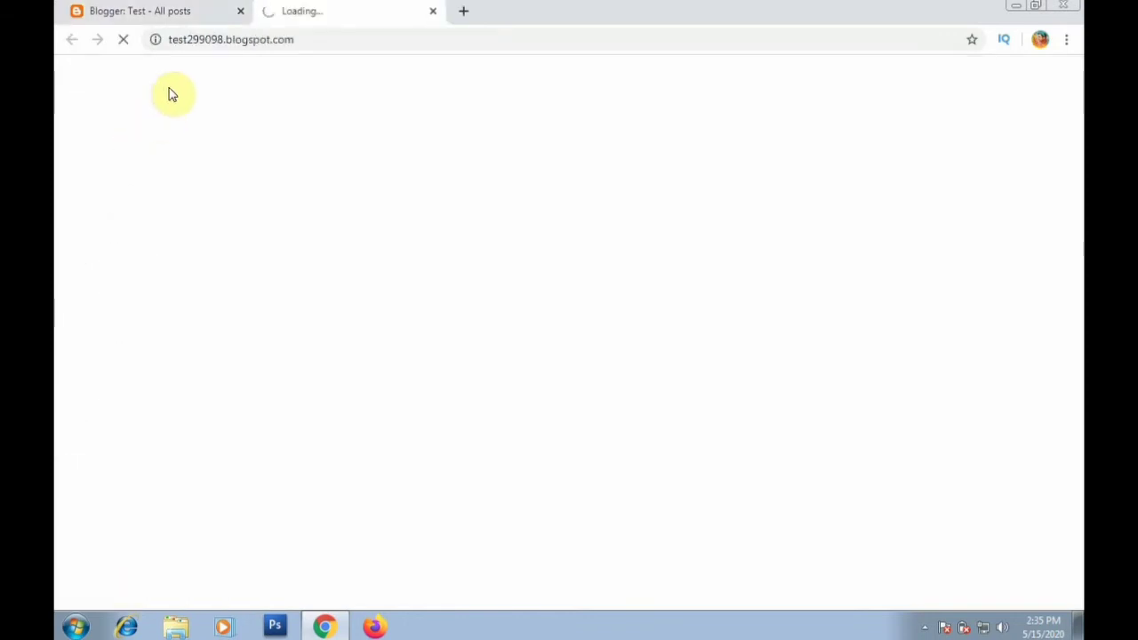
left_click(180, 41)
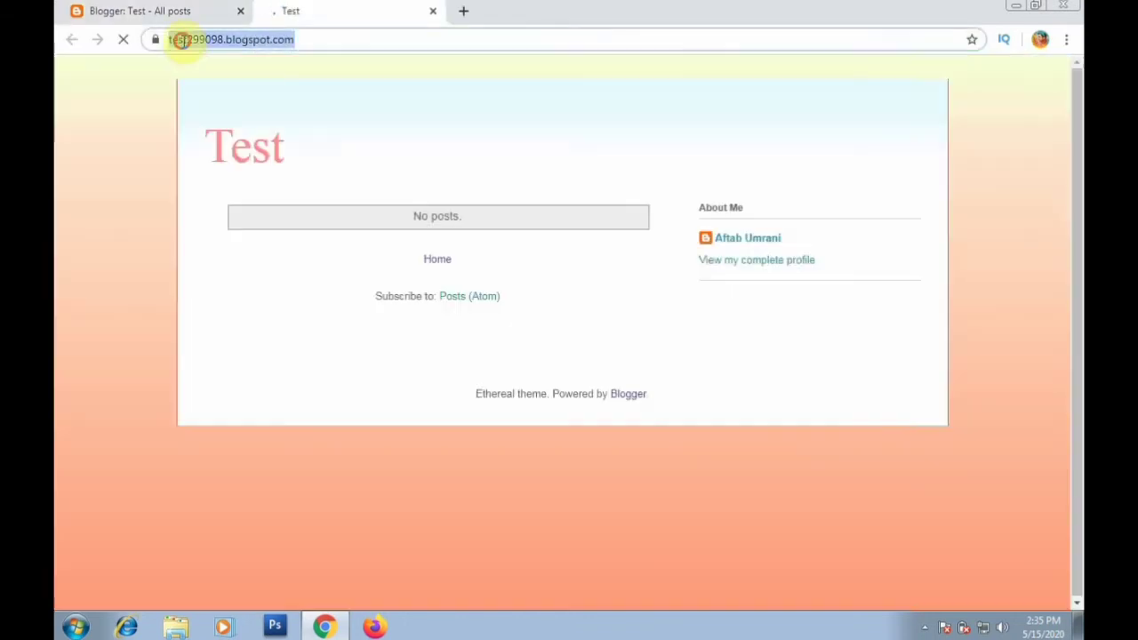
left_click(178, 40)
left_click_drag(168, 39, 329, 38)
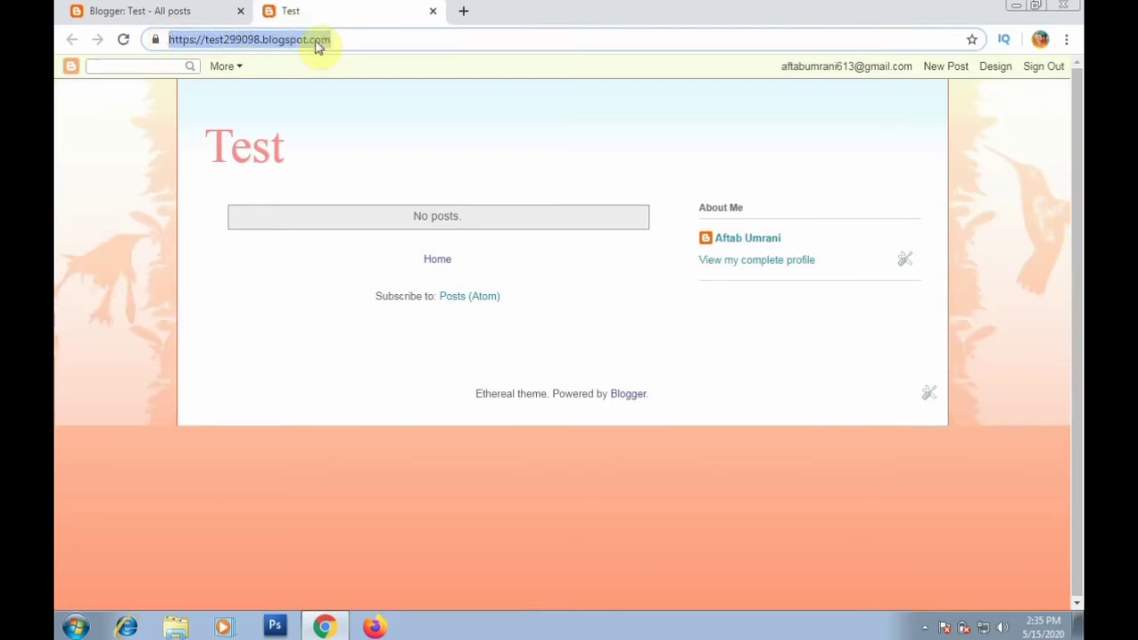
left_click(318, 45)
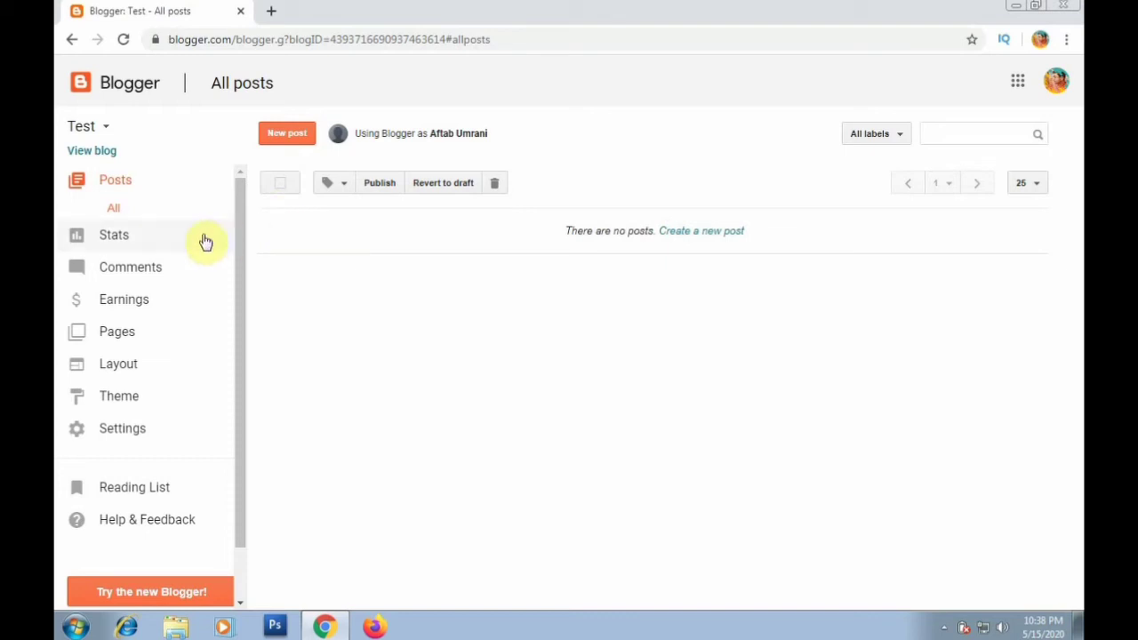
Browse the Stats overview, Posts, Traffic sources and Audience pages, then the empty Published comments.
left_click(174, 242)
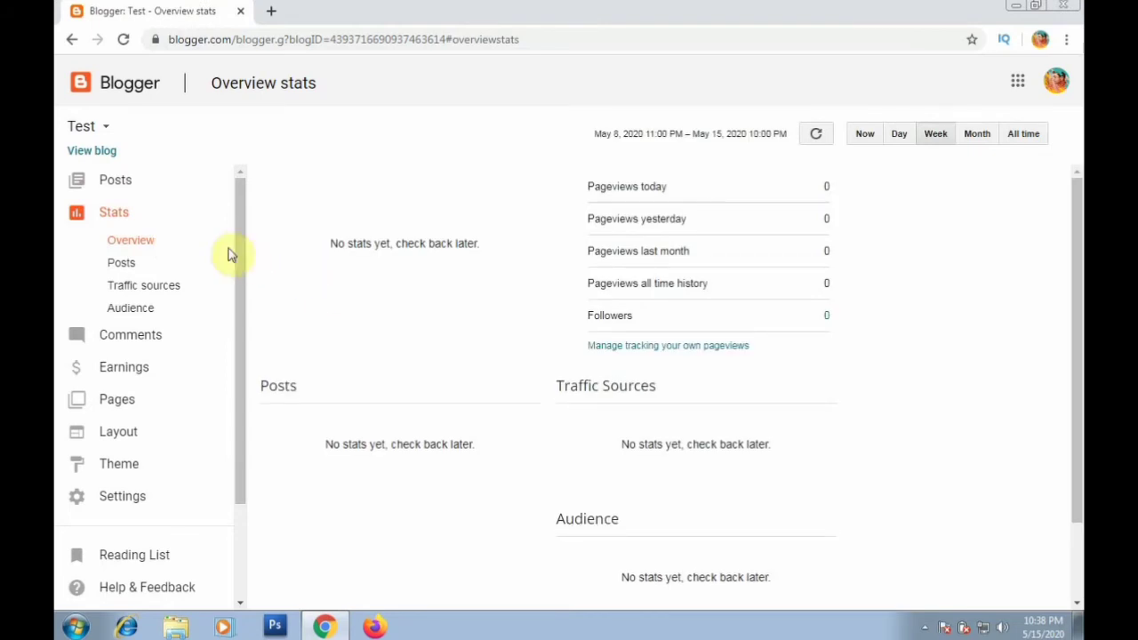
left_click(153, 271)
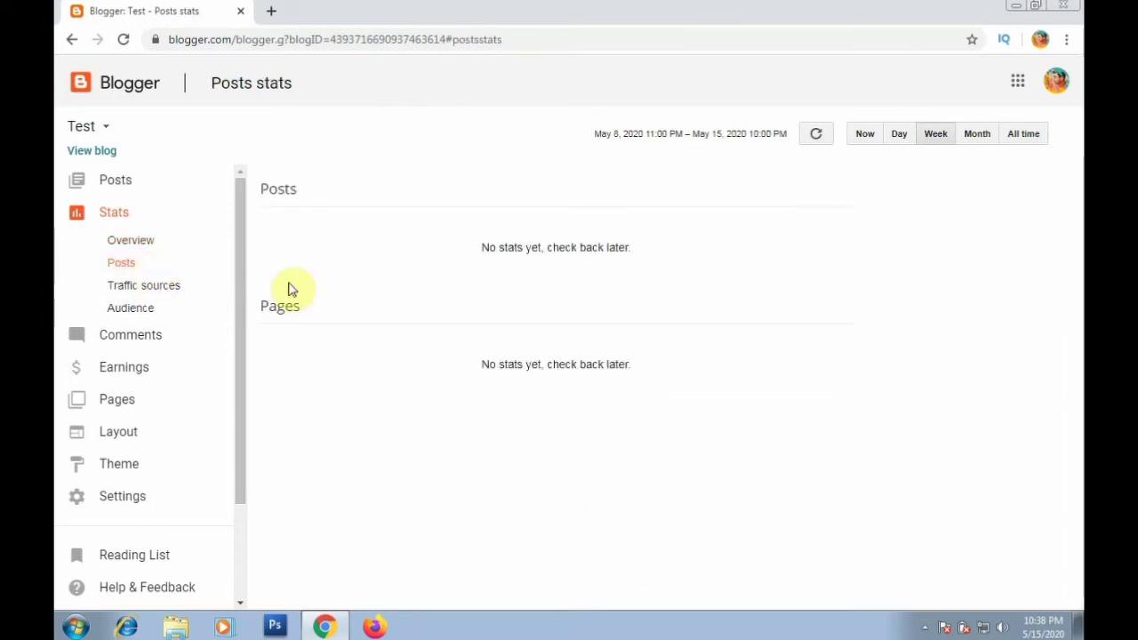
left_click(184, 293)
left_click(178, 315)
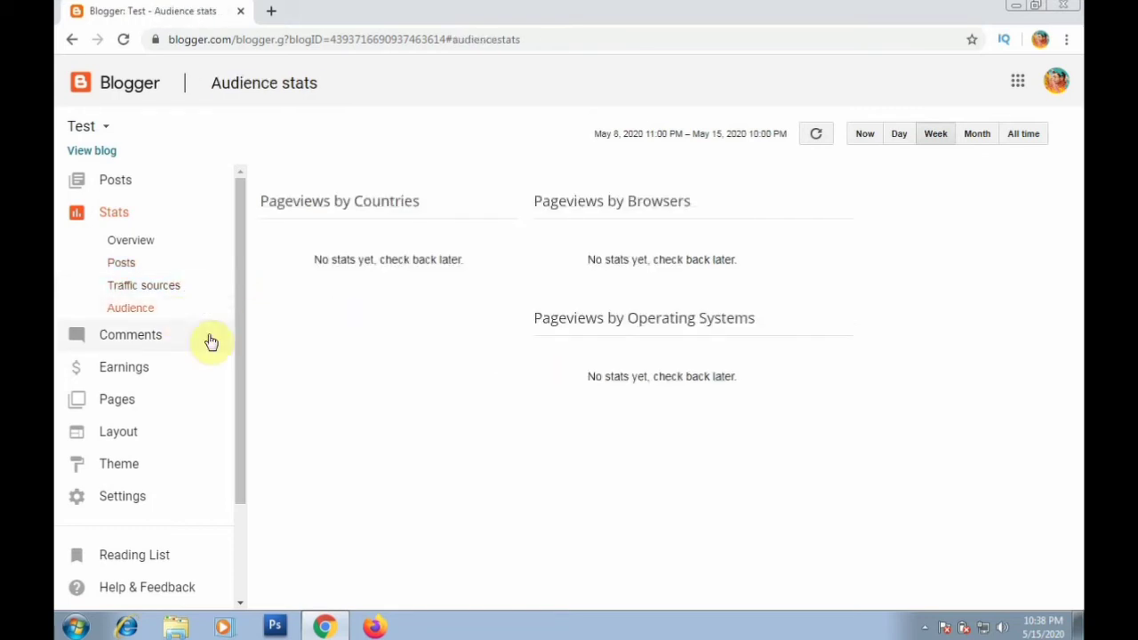
left_click(177, 334)
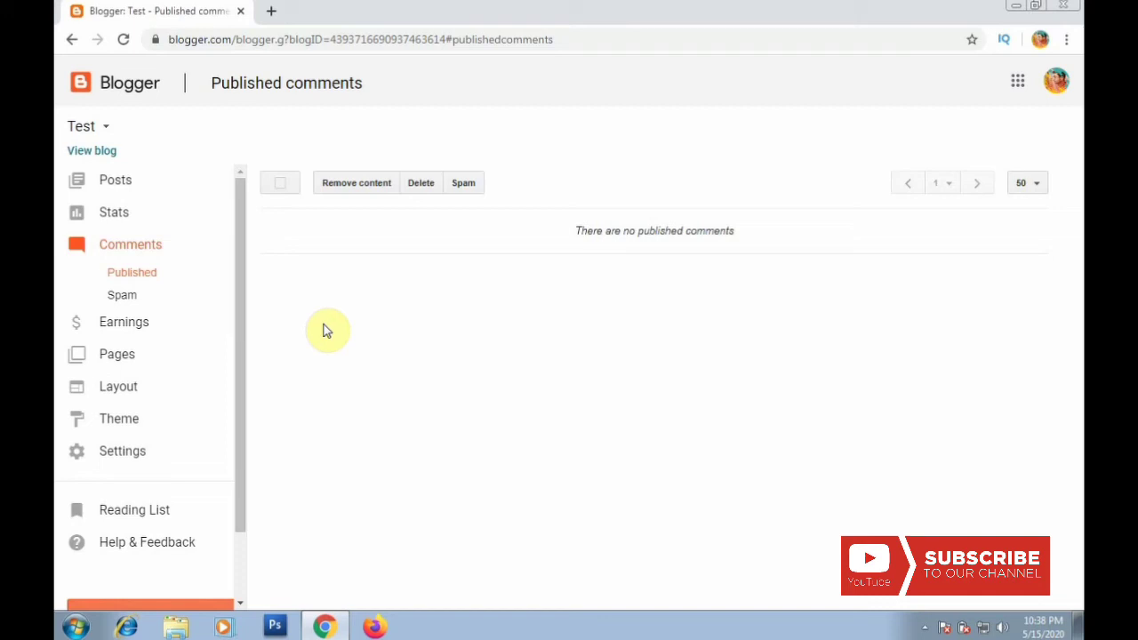
Review the Earnings AdSense overview, then open the empty Pages list.
left_click(159, 321)
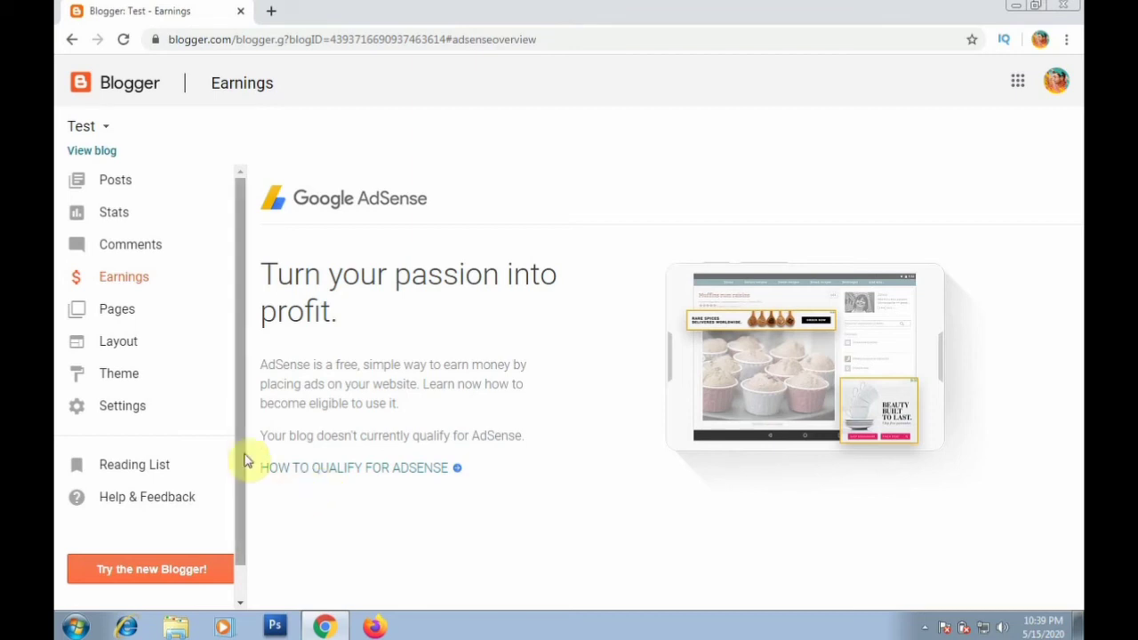
left_click(148, 322)
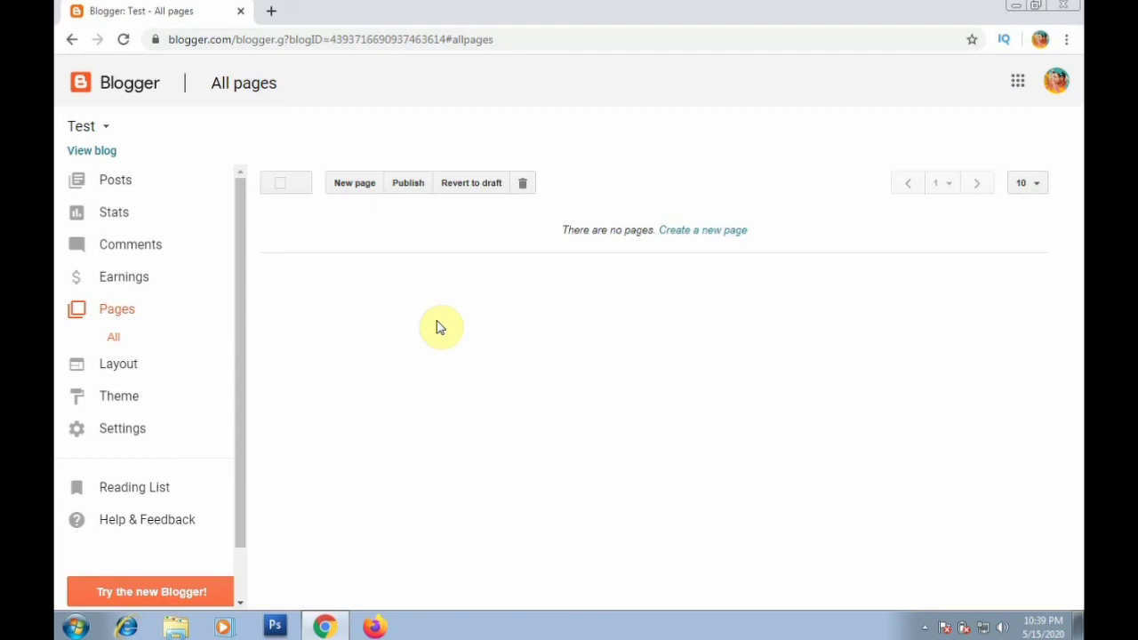
Look over the Layout and Theme pages, then open Basic settings and reveal its sub-items.
left_click(156, 377)
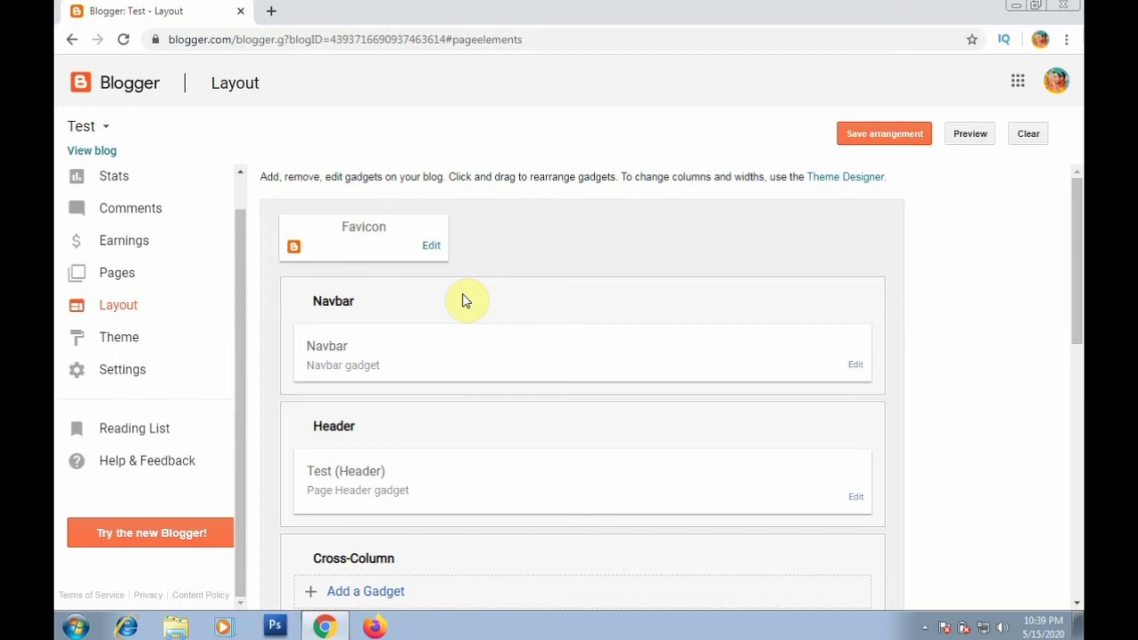
left_click(153, 343)
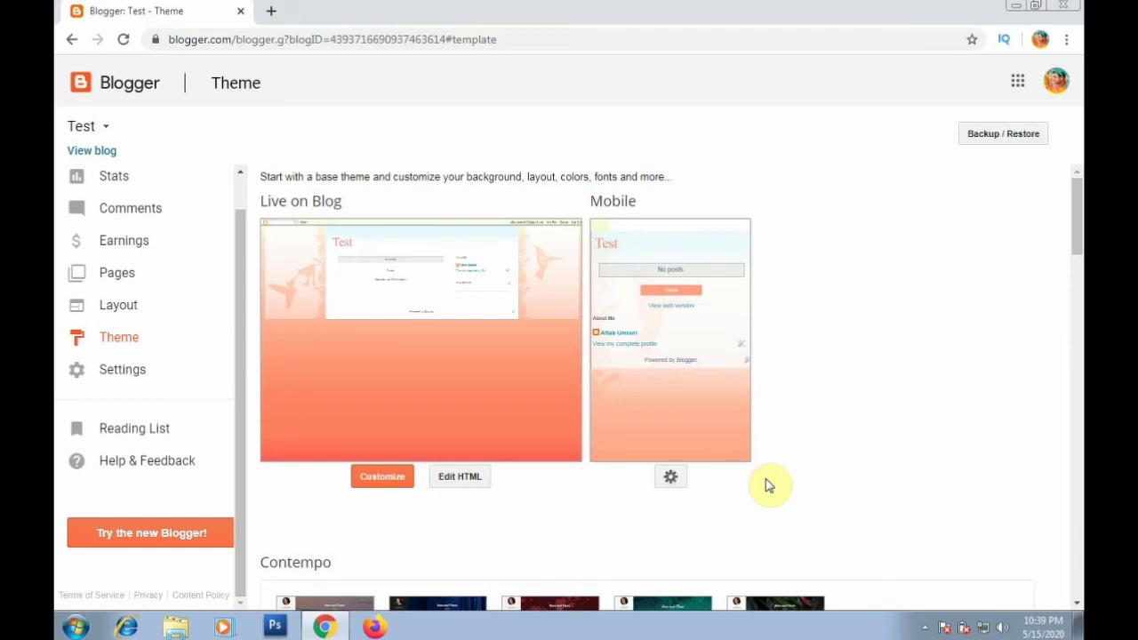
left_click(115, 381)
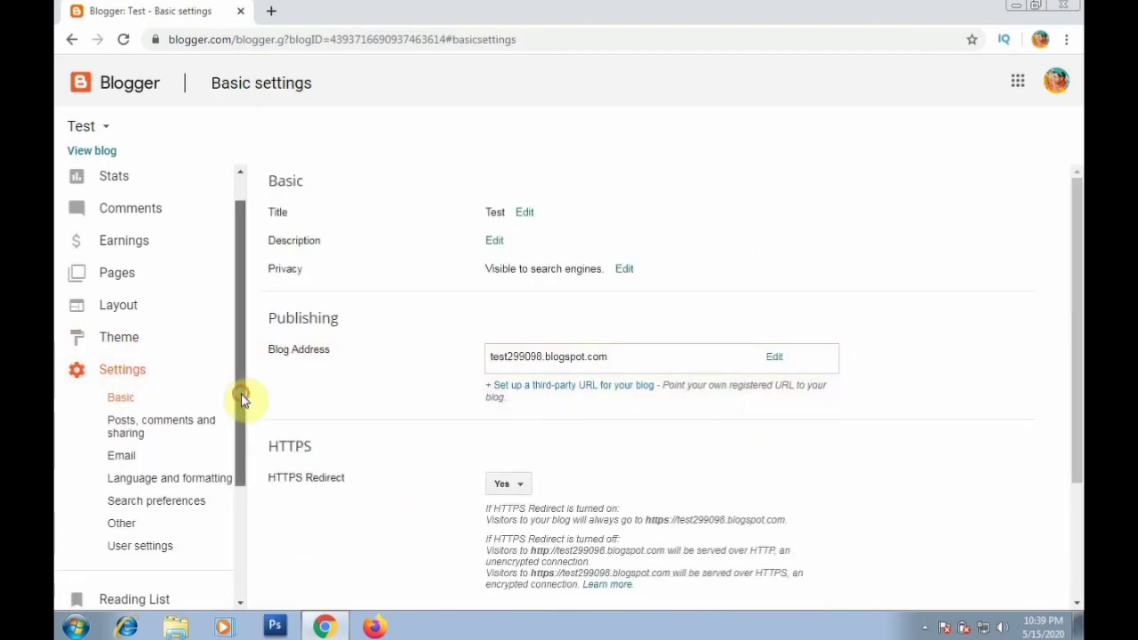
left_click_drag(242, 400, 239, 456)
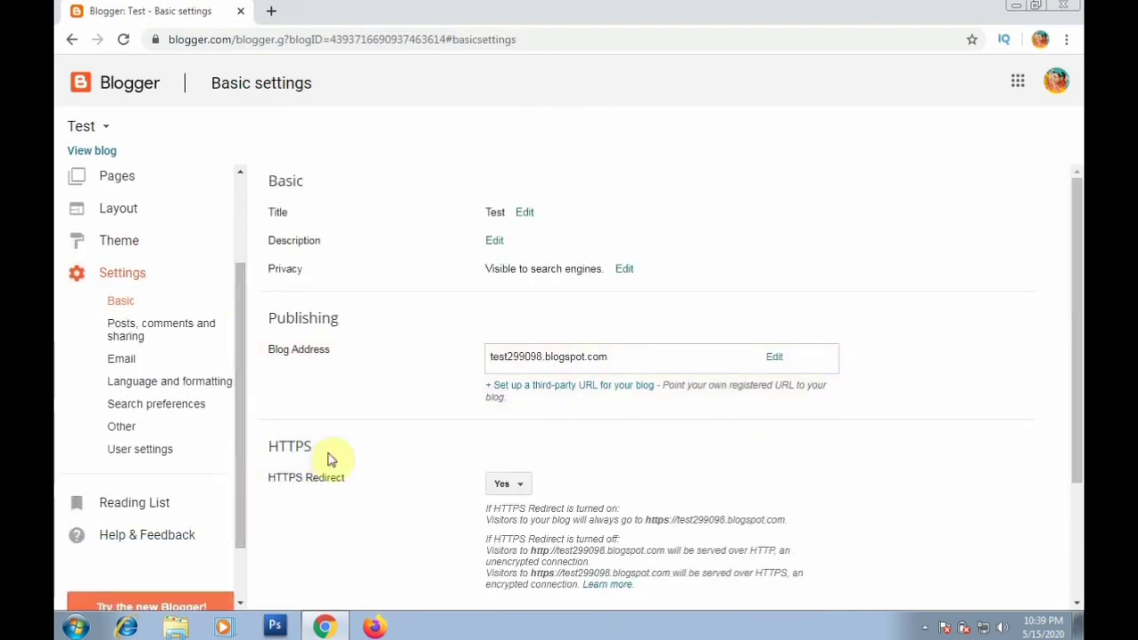